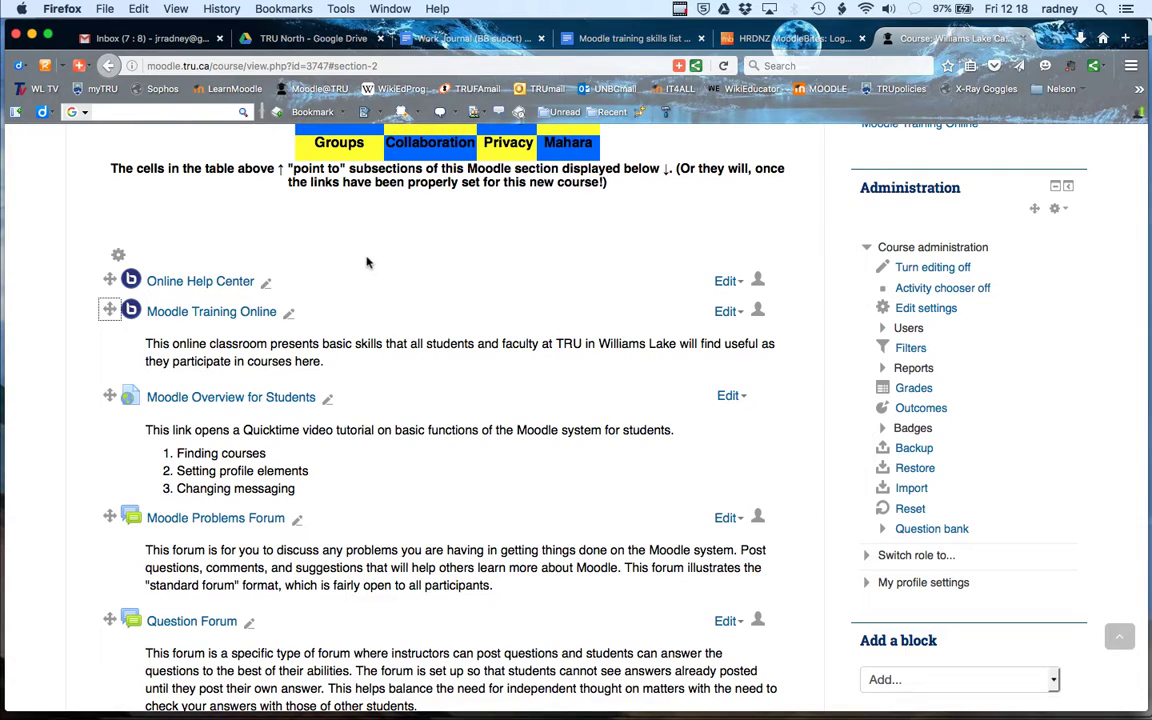
- Turn off editing for the WL Campus Skills course
scroll(618, 274, up, 10)
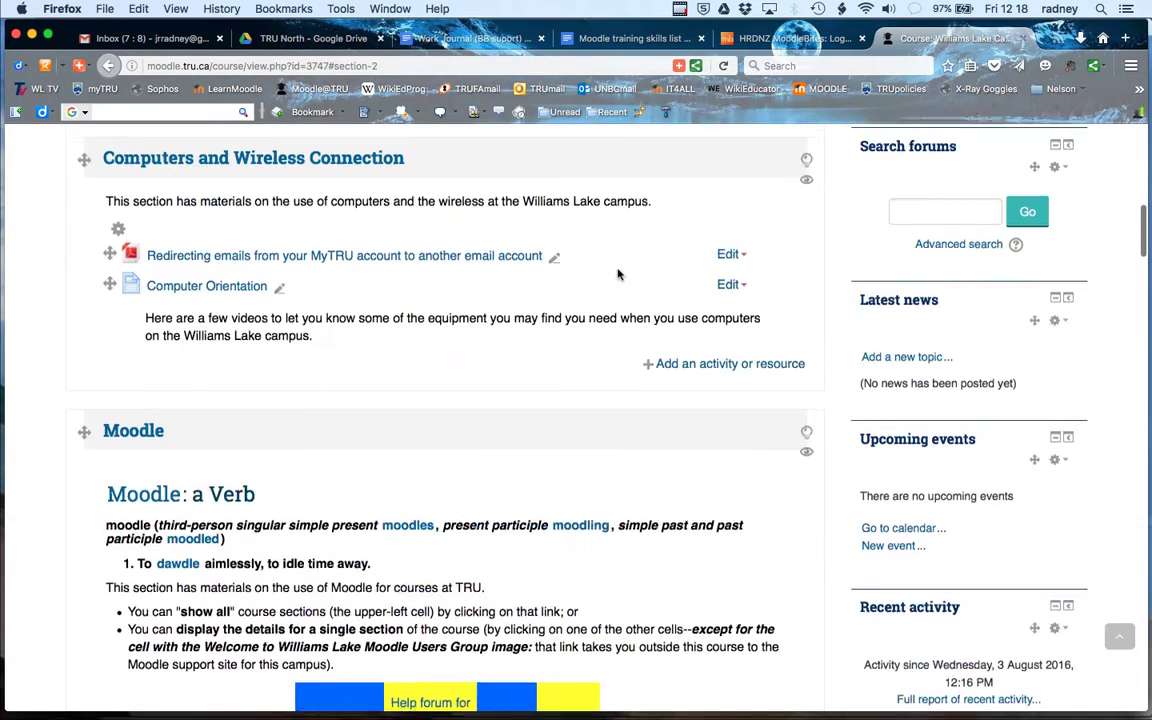
scroll(618, 274, up, 8)
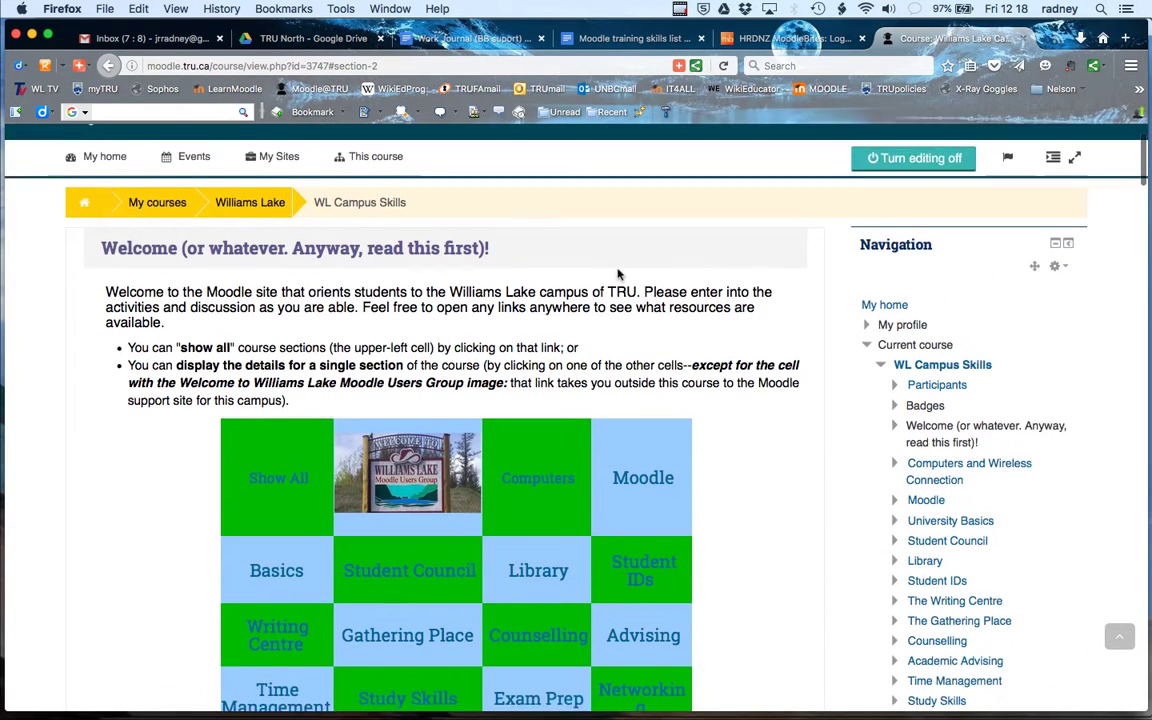
scroll(618, 274, up, 2)
click(888, 176)
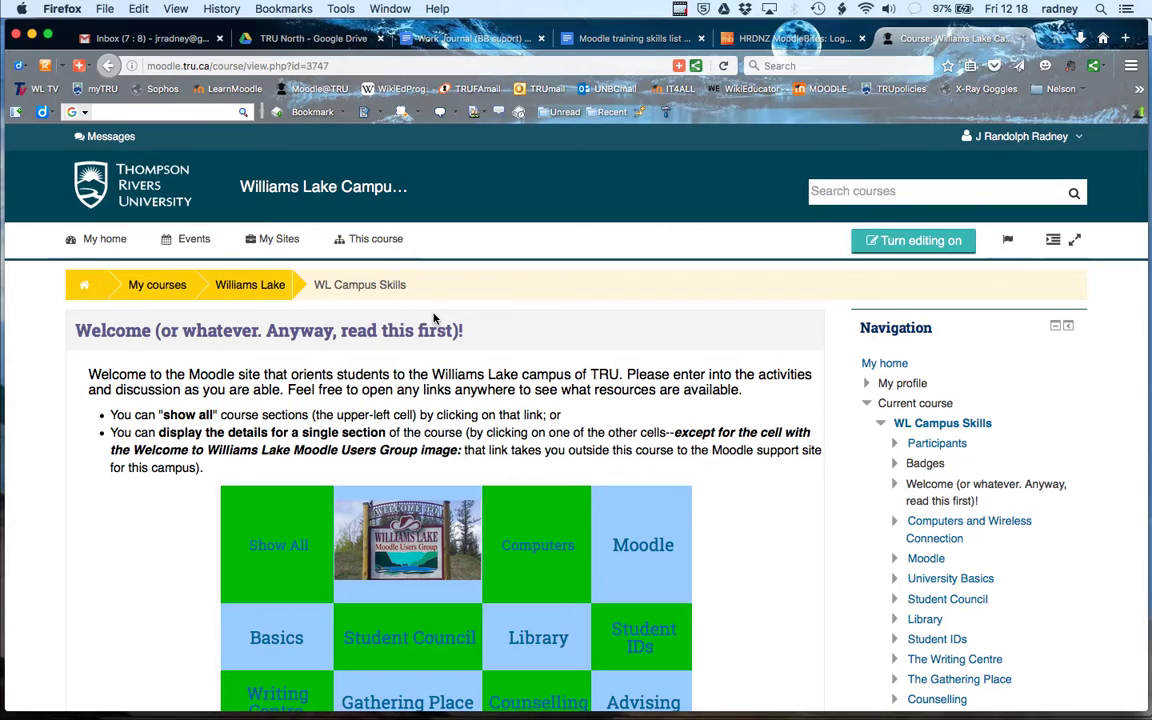
- Find the Moodle section on the course page and open it as a single-section view
scroll(434, 318, down, 15)
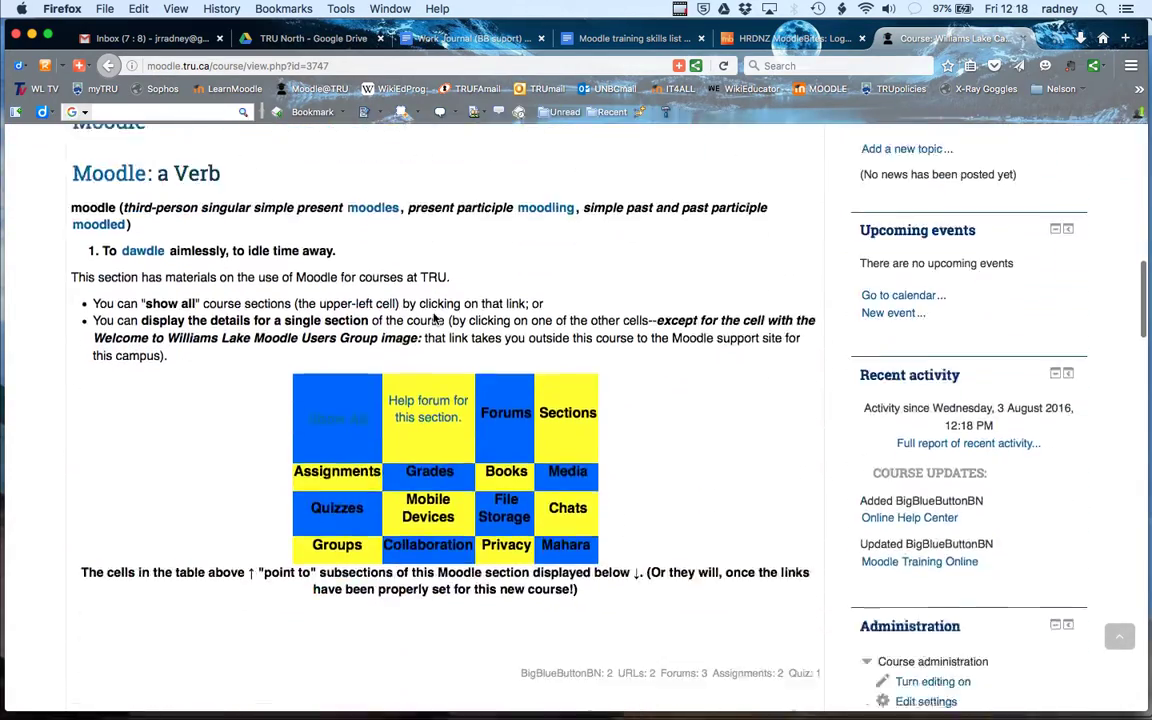
scroll(434, 318, down, 6)
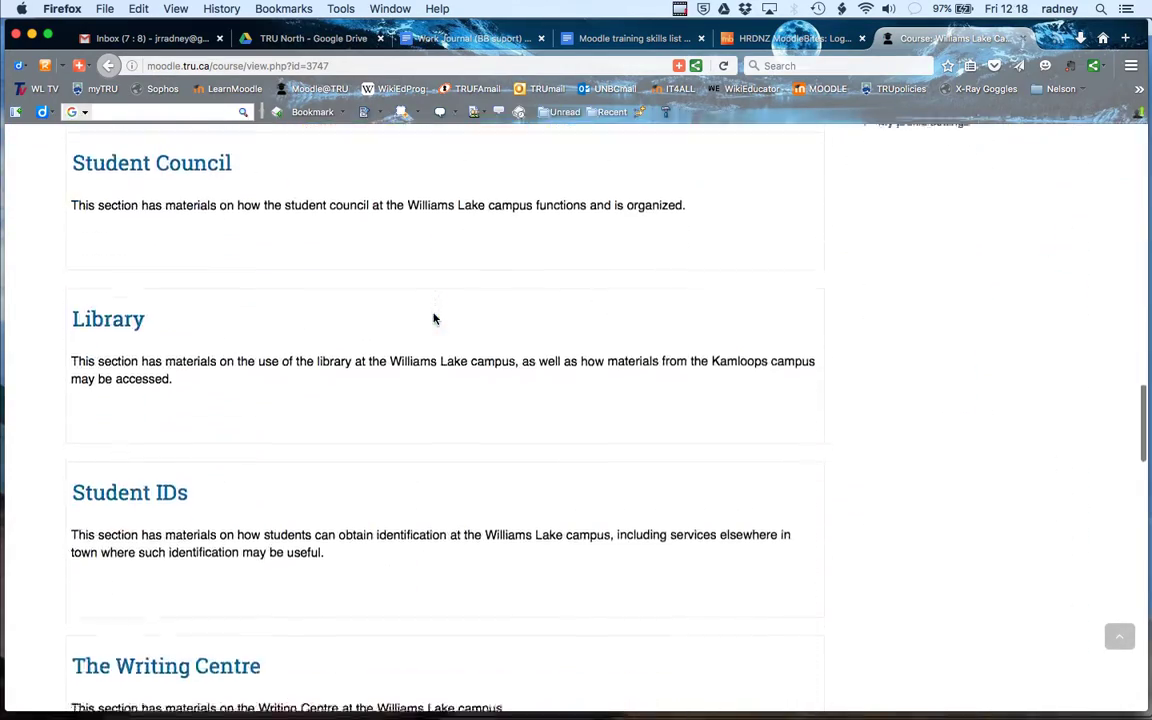
scroll(434, 318, up, 7)
scroll(434, 318, up, 4)
scroll(434, 318, down, 1)
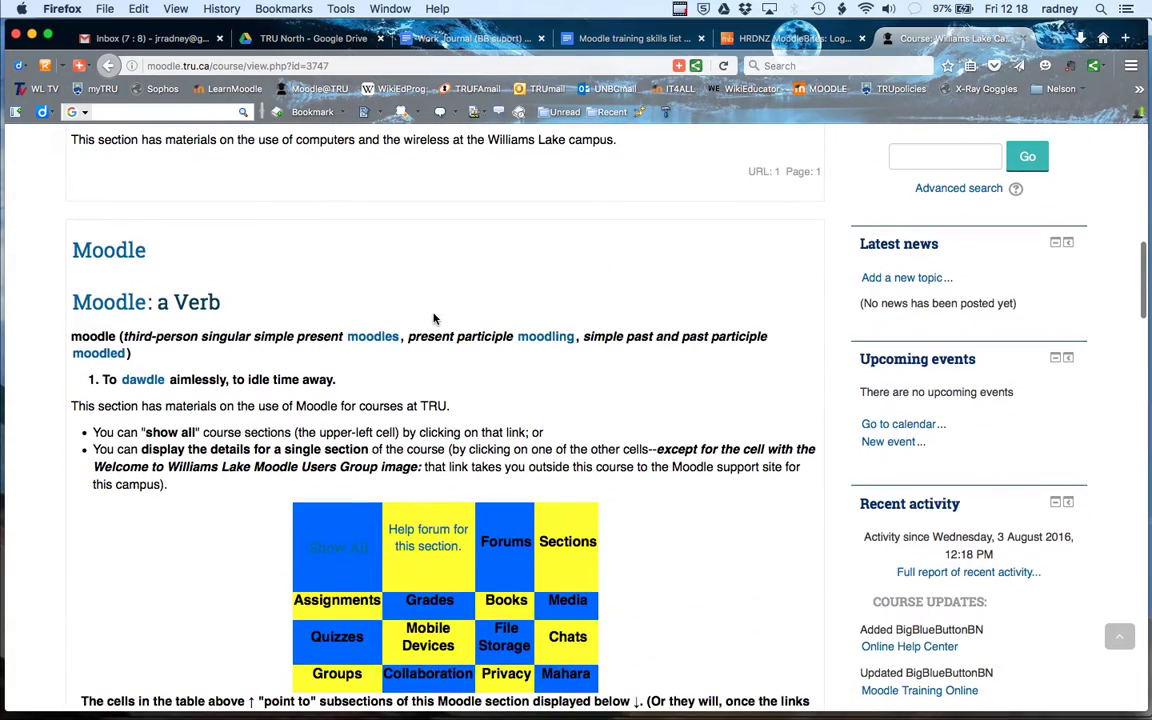
scroll(434, 318, up, 1)
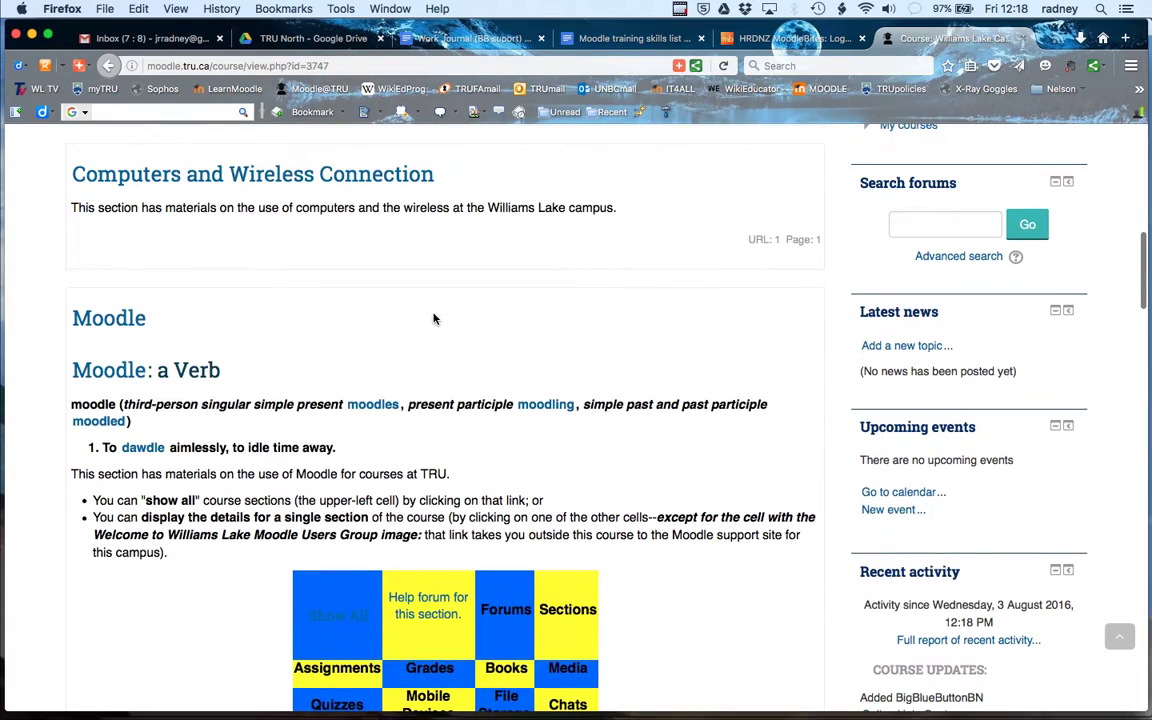
click(100, 326)
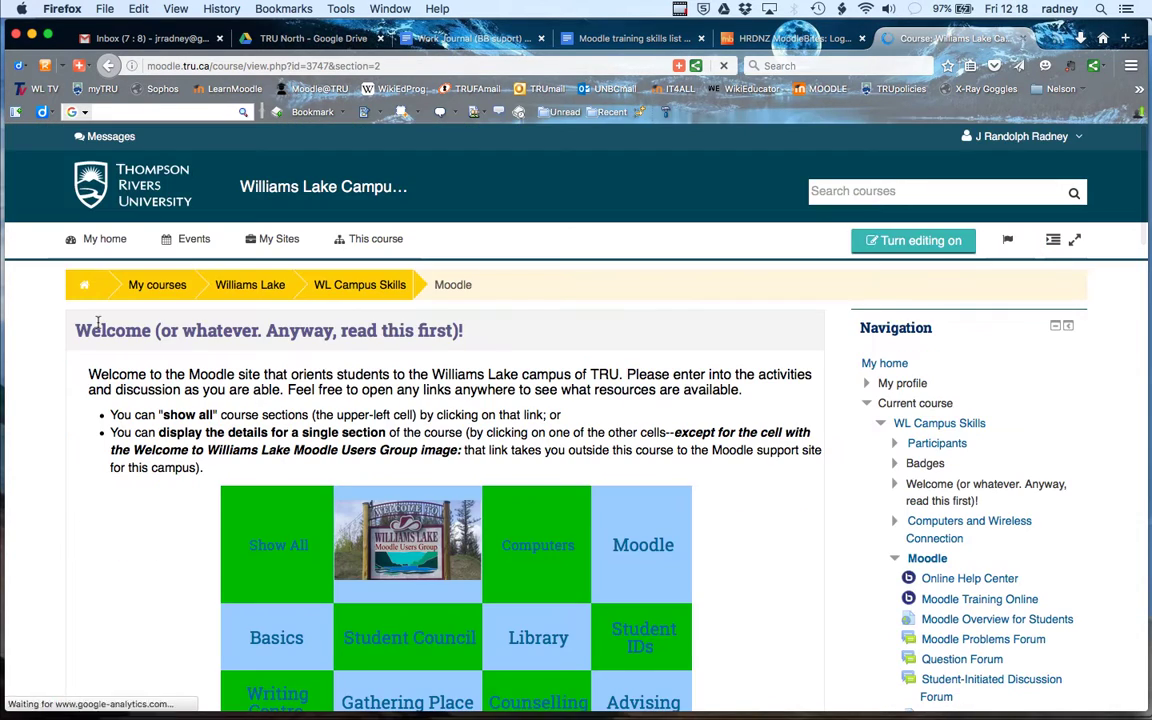
- Open the Moodle Training Online BigBlueButton activity from the Moodle section's resource list
scroll(99, 324, down, 5)
scroll(99, 326, down, 3)
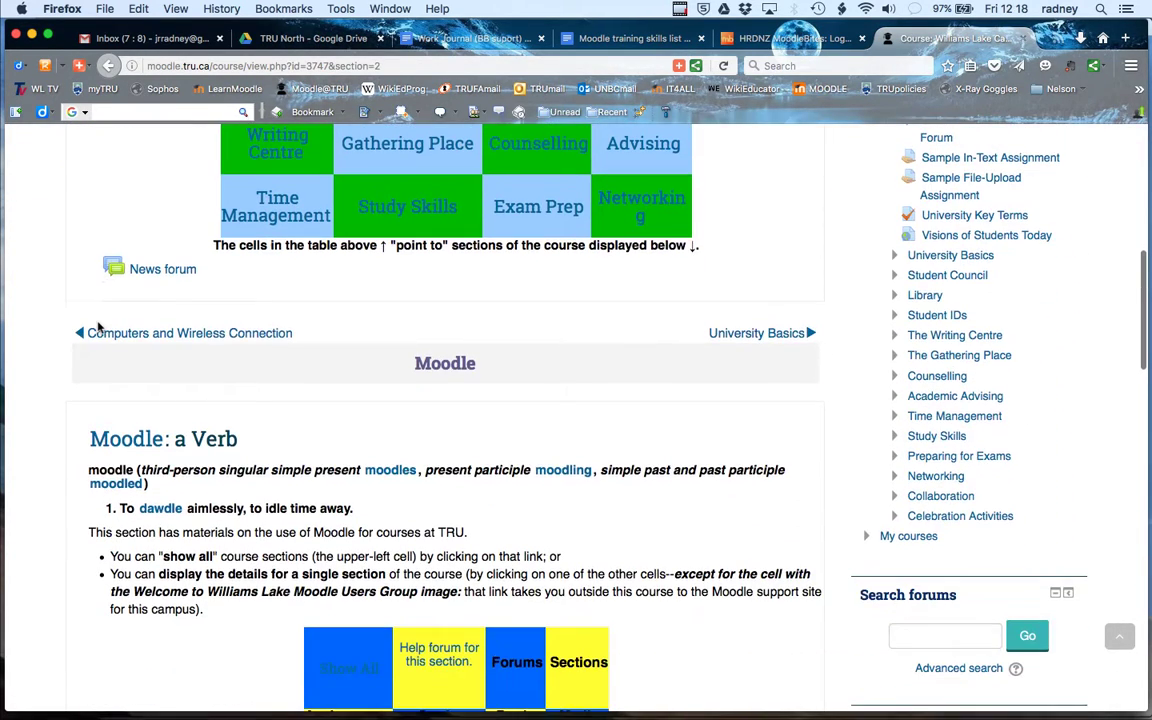
scroll(197, 372, down, 9)
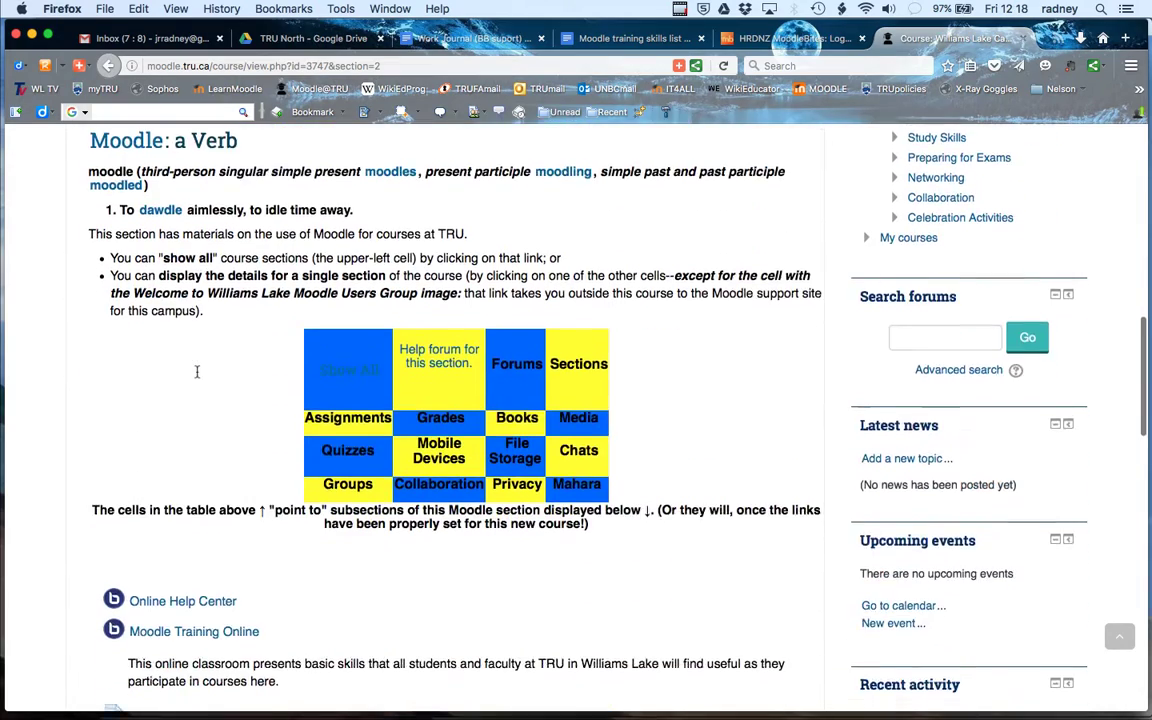
scroll(197, 372, down, 3)
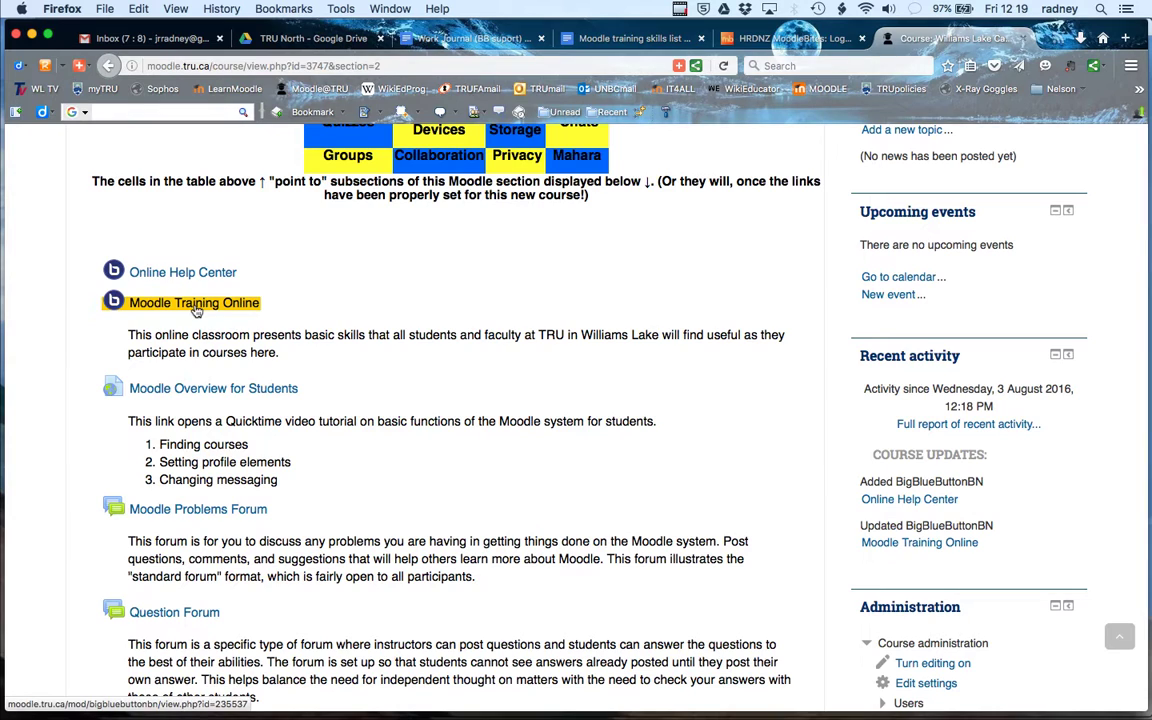
click(196, 310)
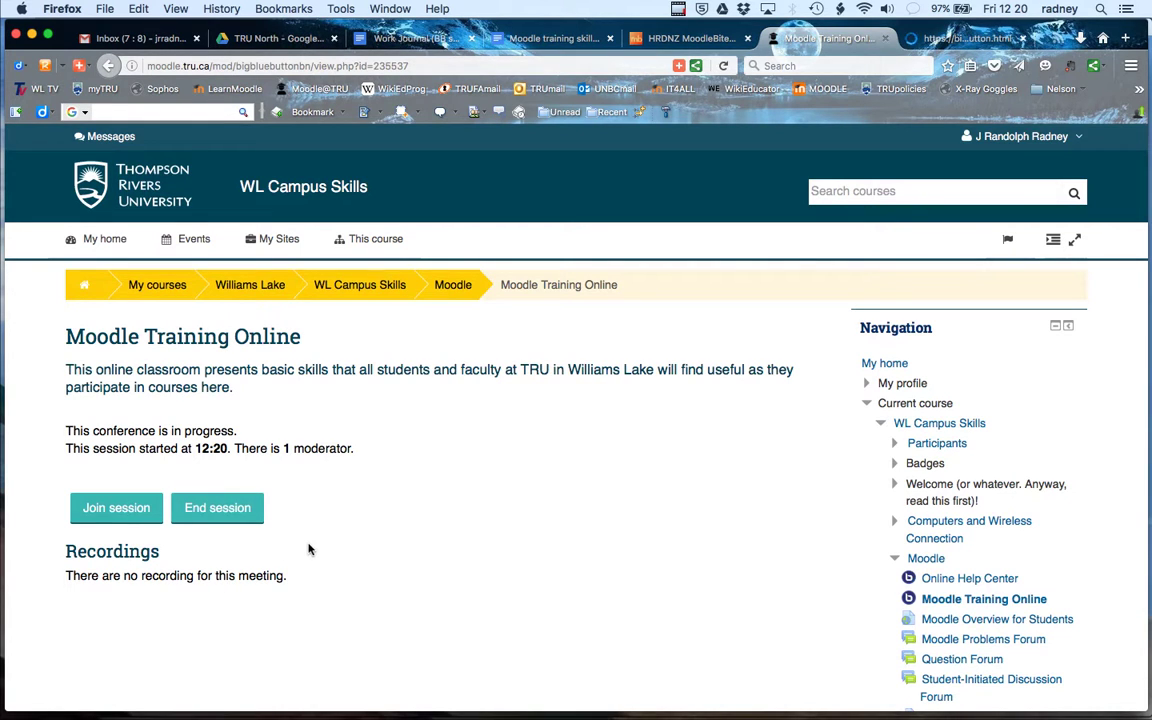
scroll(308, 548, down, 3)
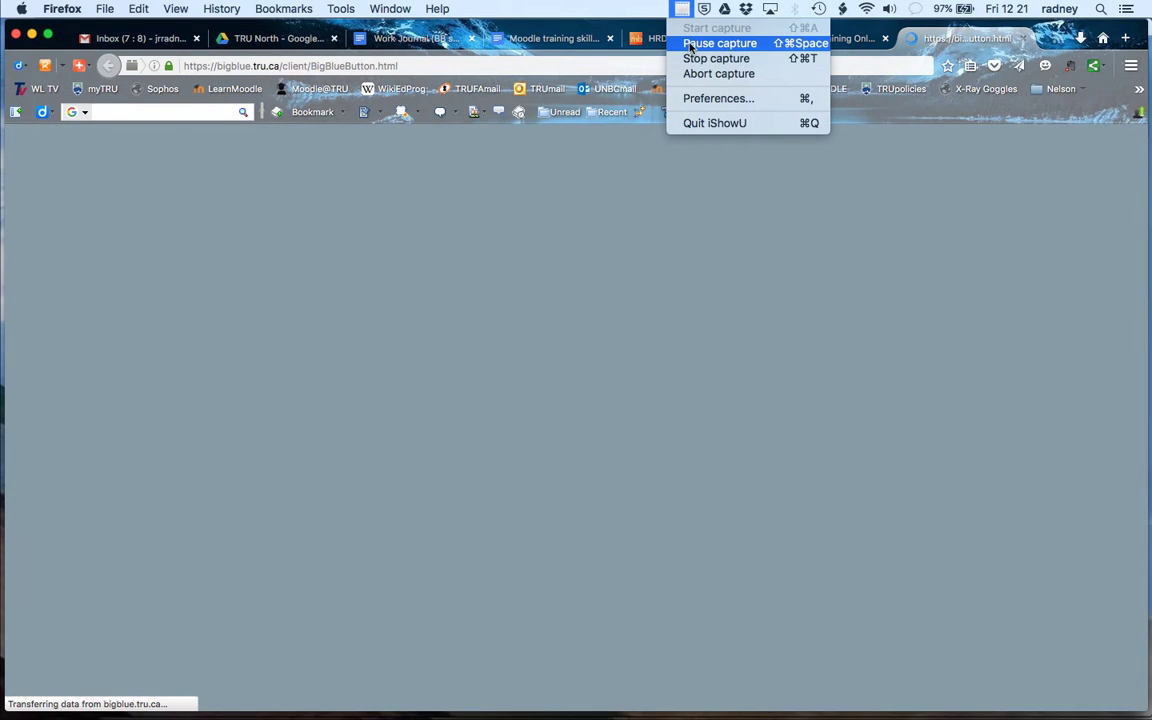
click(690, 44)
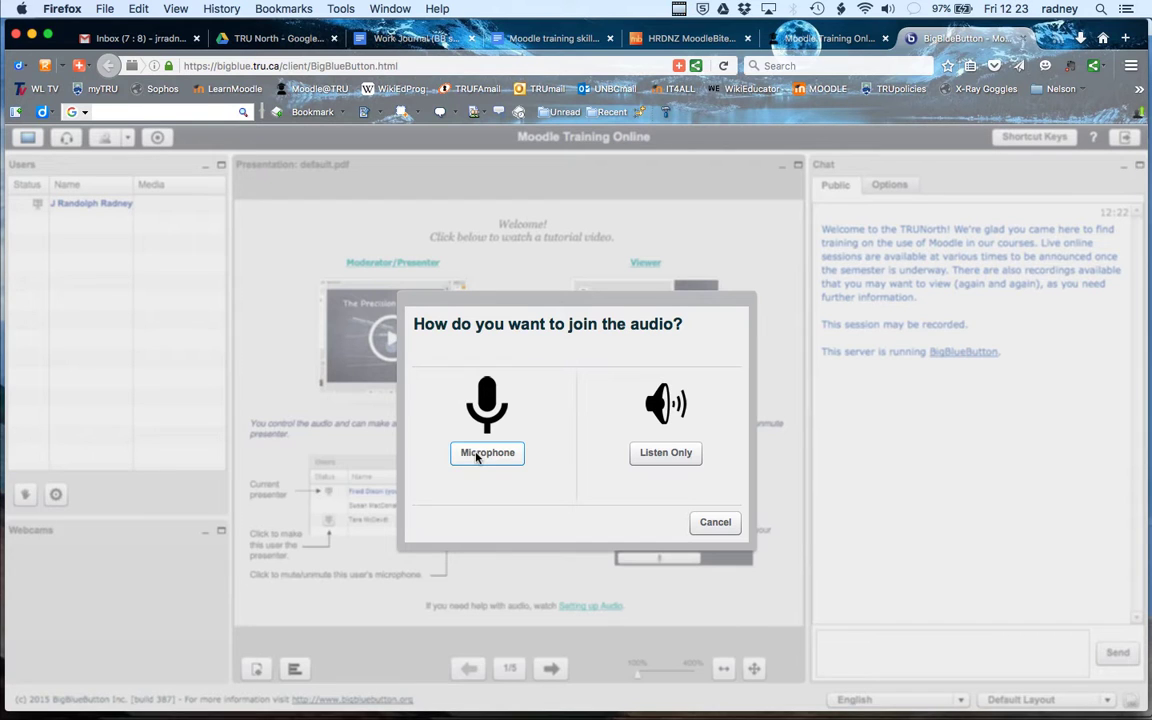
- Join the conference audio with the microphone, confirming the echo test and dismissing the recording notice
click(477, 453)
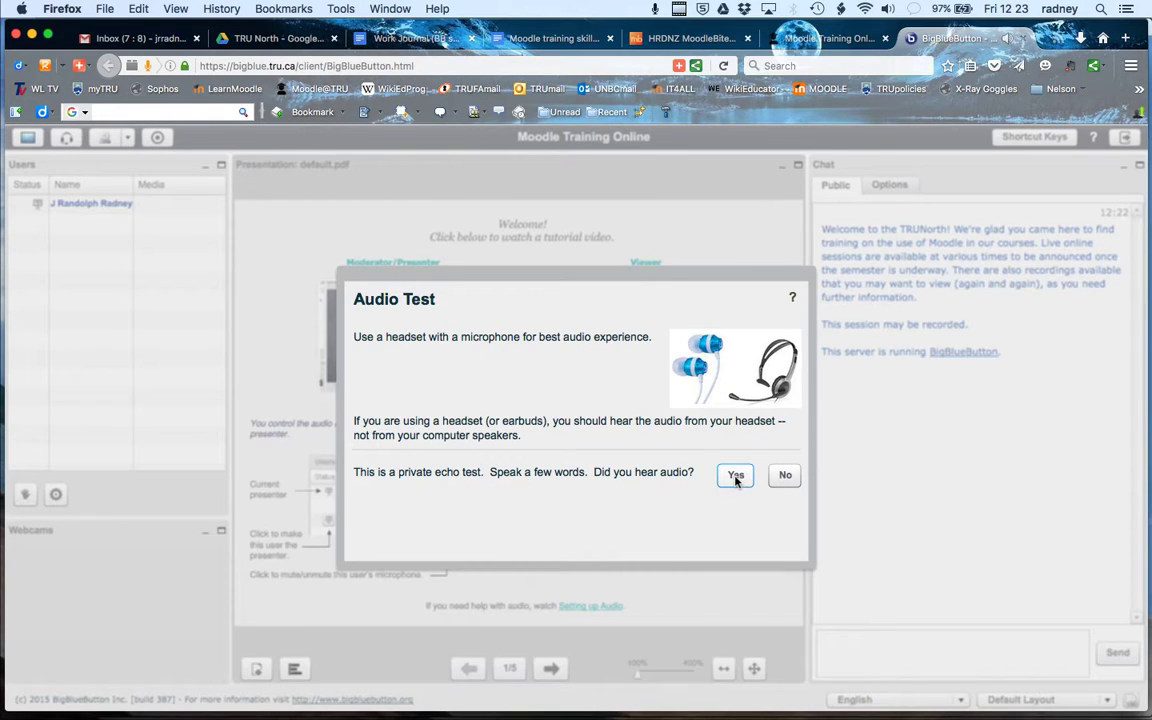
click(736, 477)
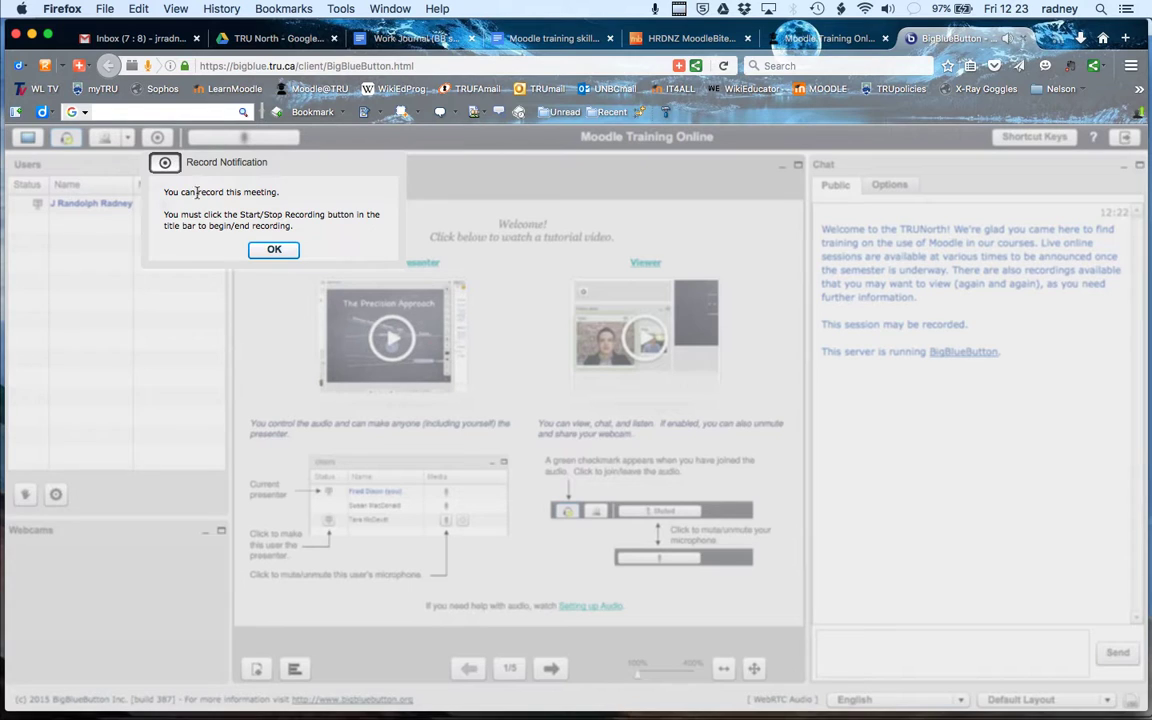
click(270, 250)
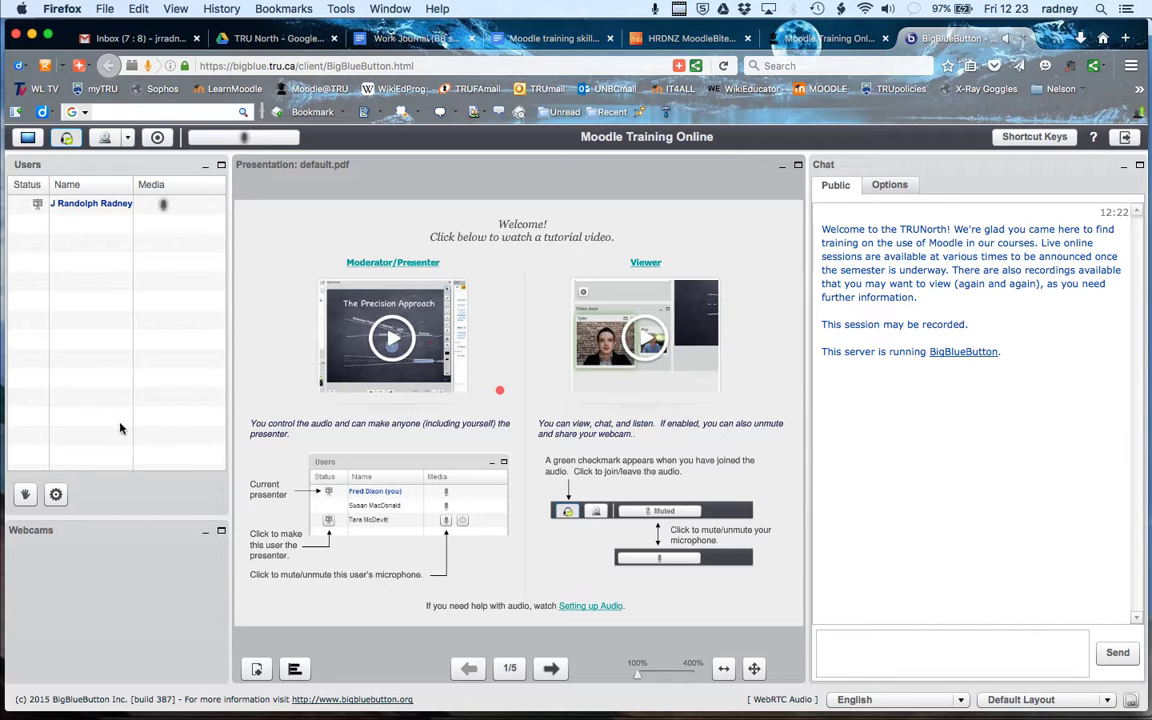
- Share the built-in FaceTime camera in the conference, allowing Flash Player access to the camera and microphone
mouse_move(348, 432)
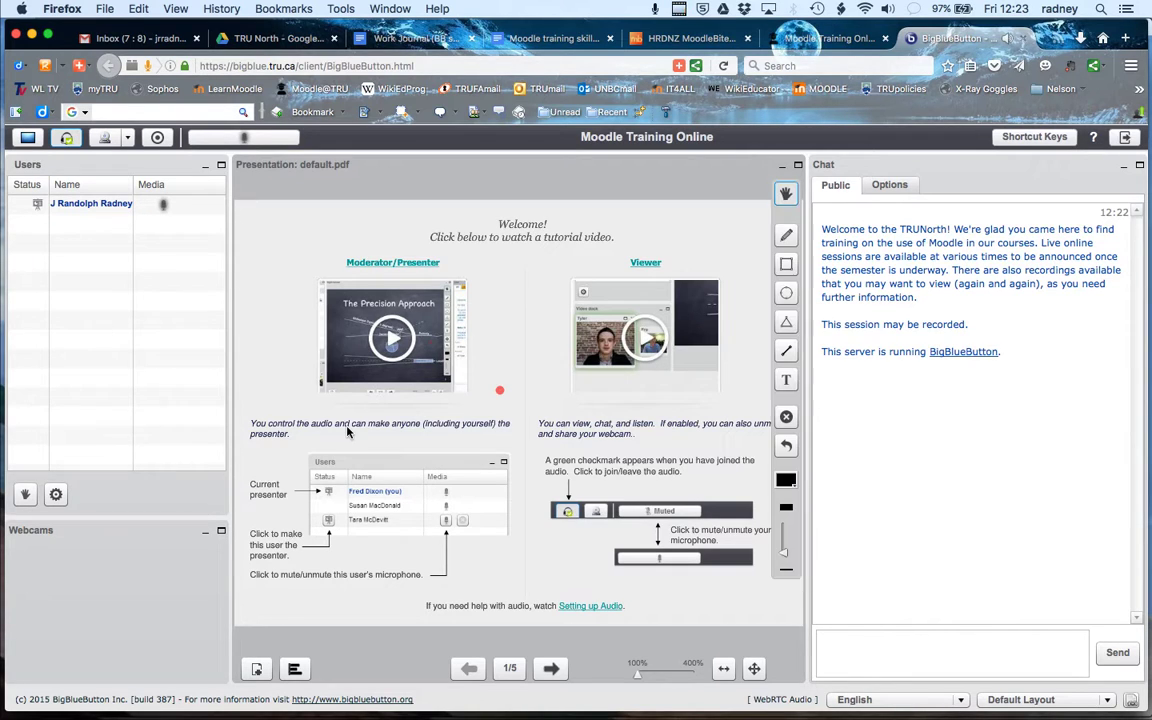
click(127, 140)
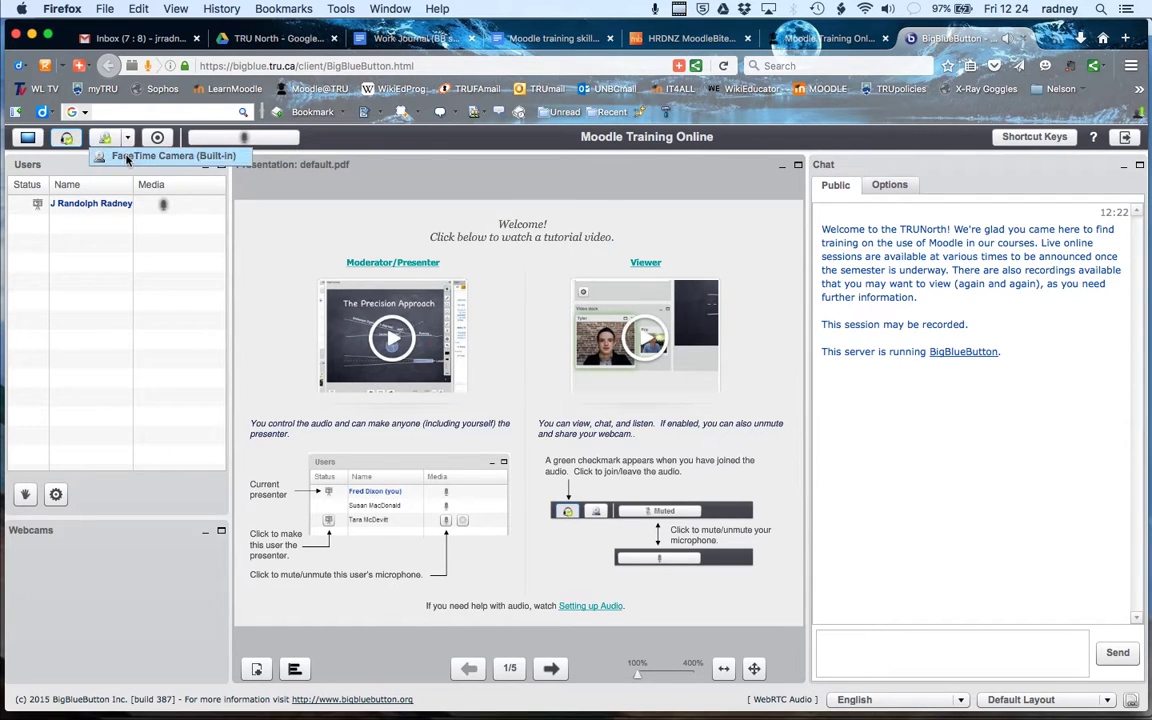
click(126, 157)
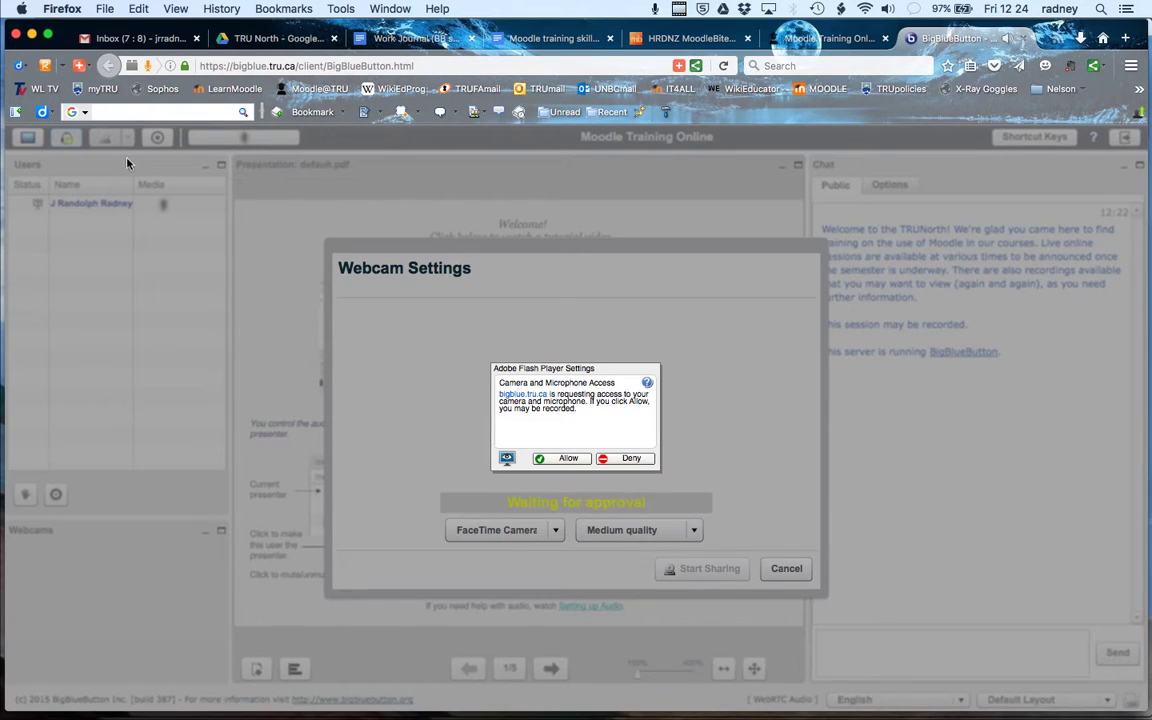
click(563, 458)
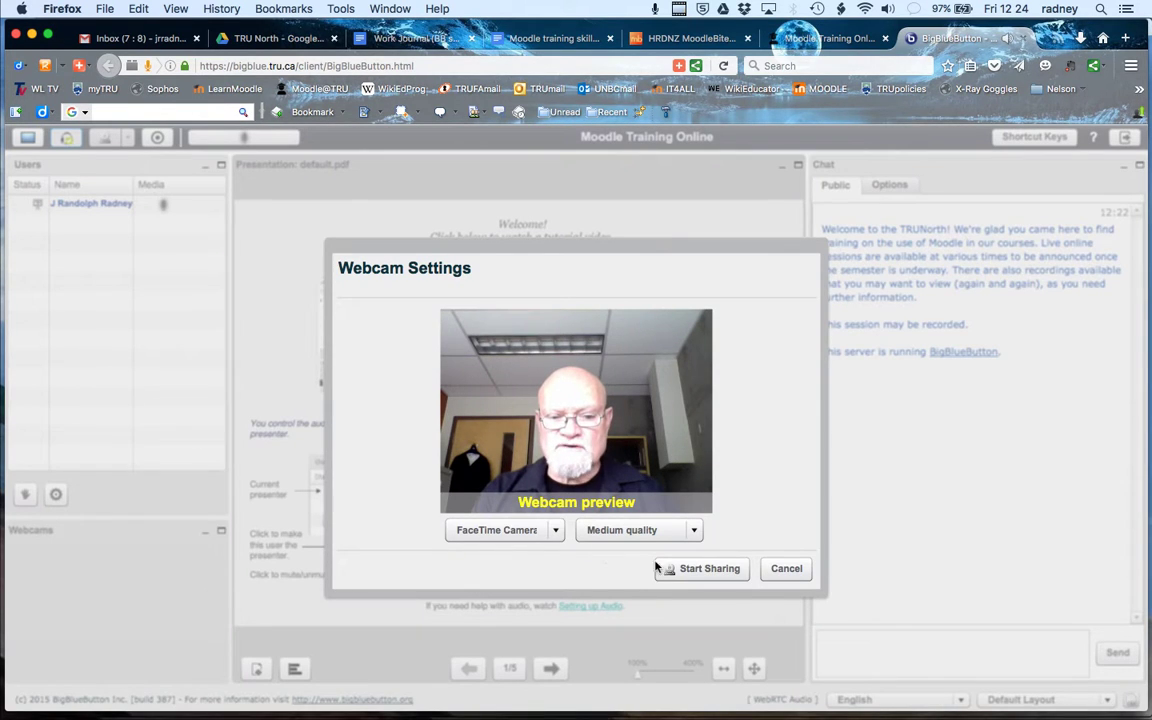
click(703, 568)
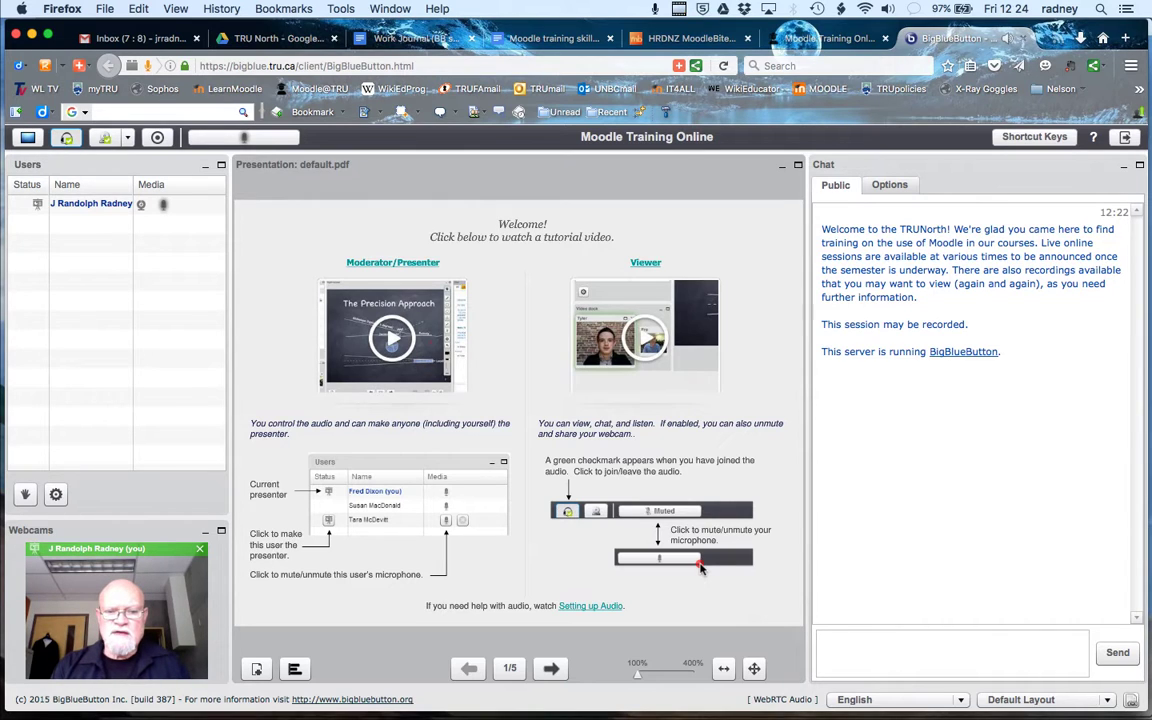
- Start recording the Moodle Training Online session and confirm the recording request
mouse_move(700, 567)
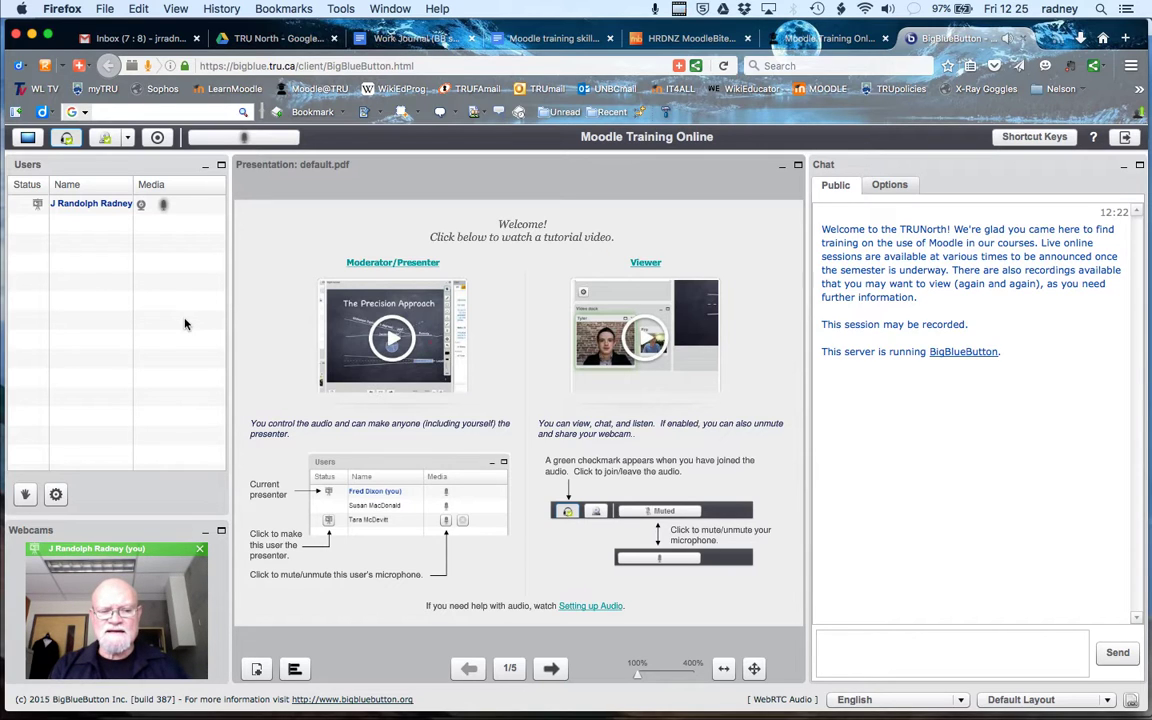
mouse_move(230, 322)
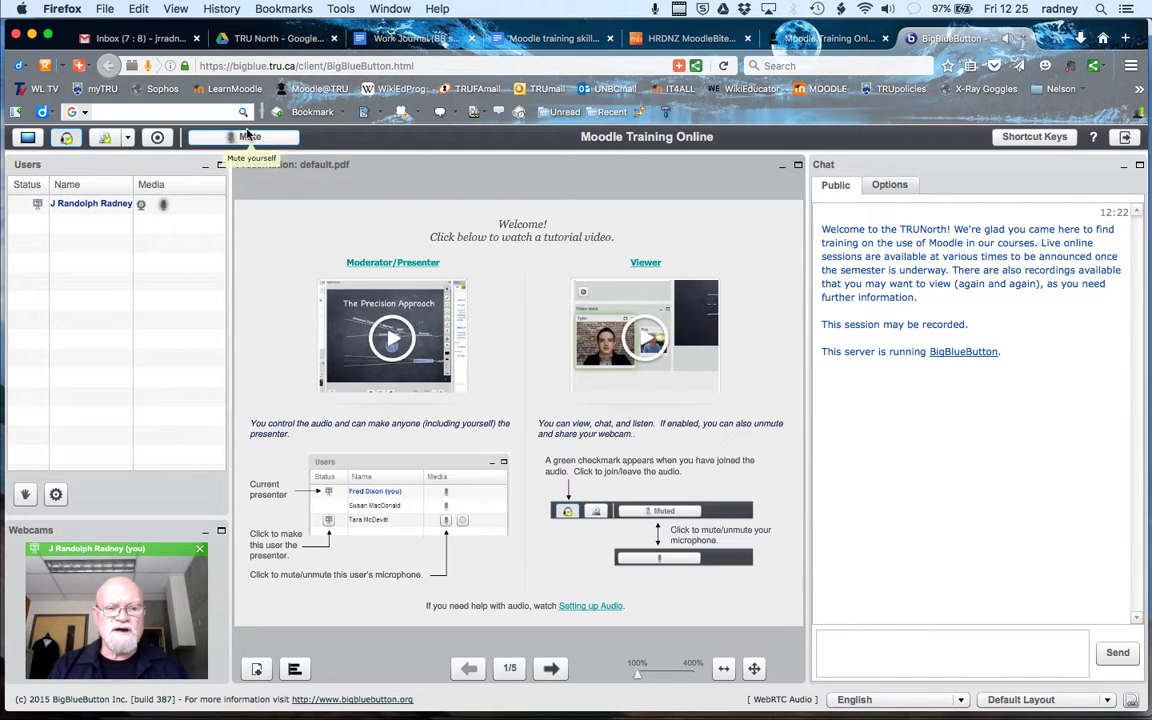
click(164, 143)
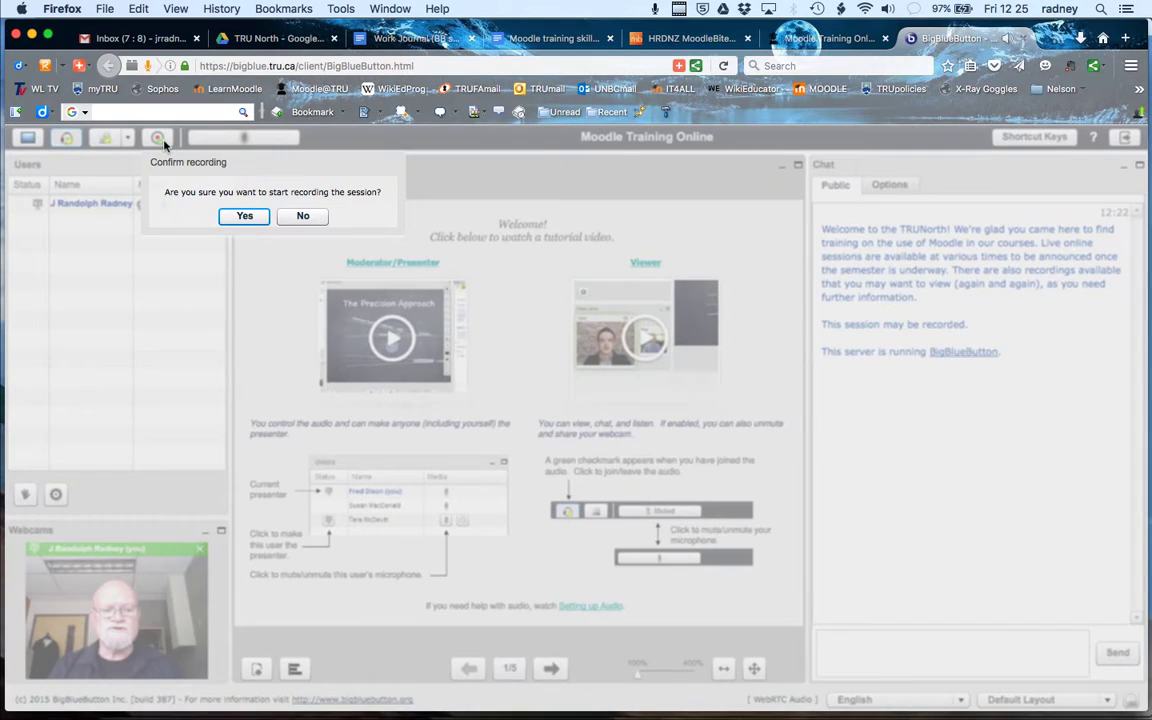
click(241, 216)
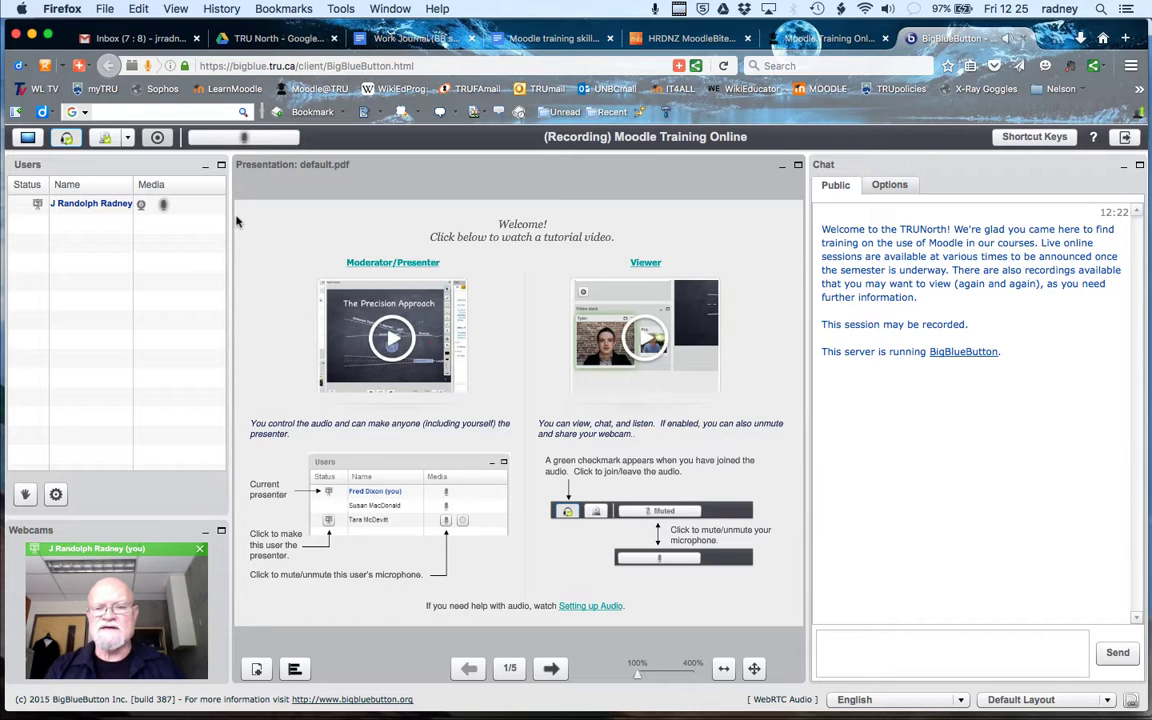
- Stop sharing the webcam and stop recording the session, confirming the request
mouse_move(250, 226)
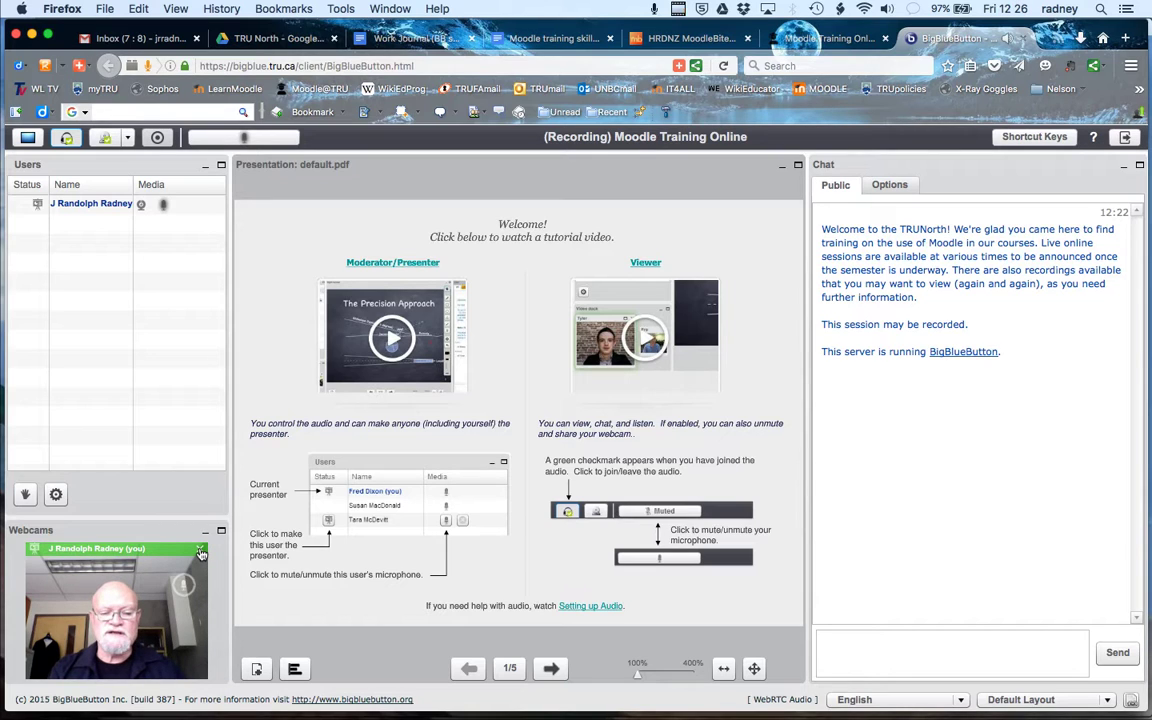
click(201, 552)
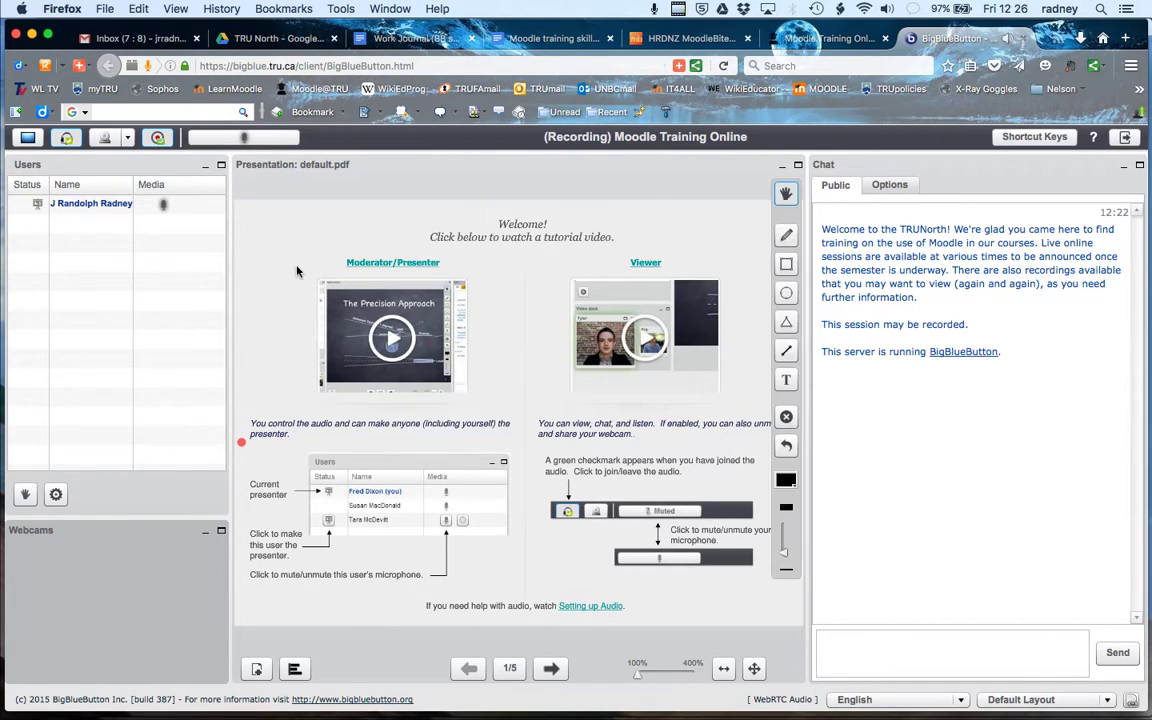
click(157, 138)
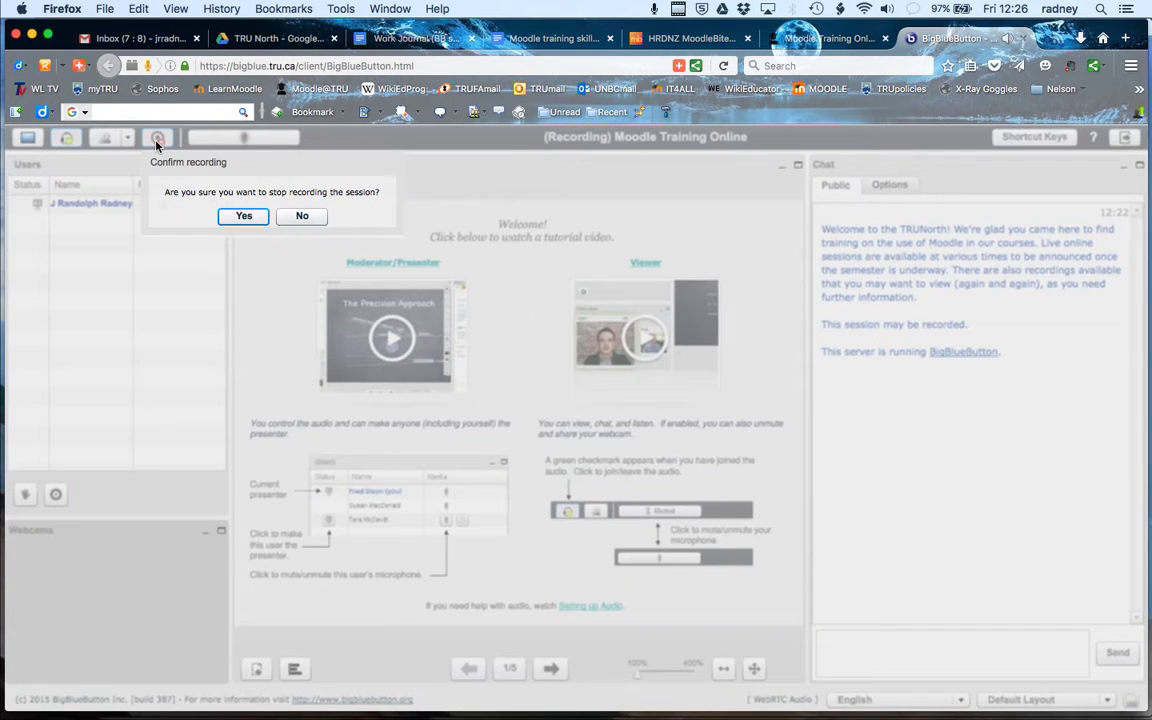
click(239, 217)
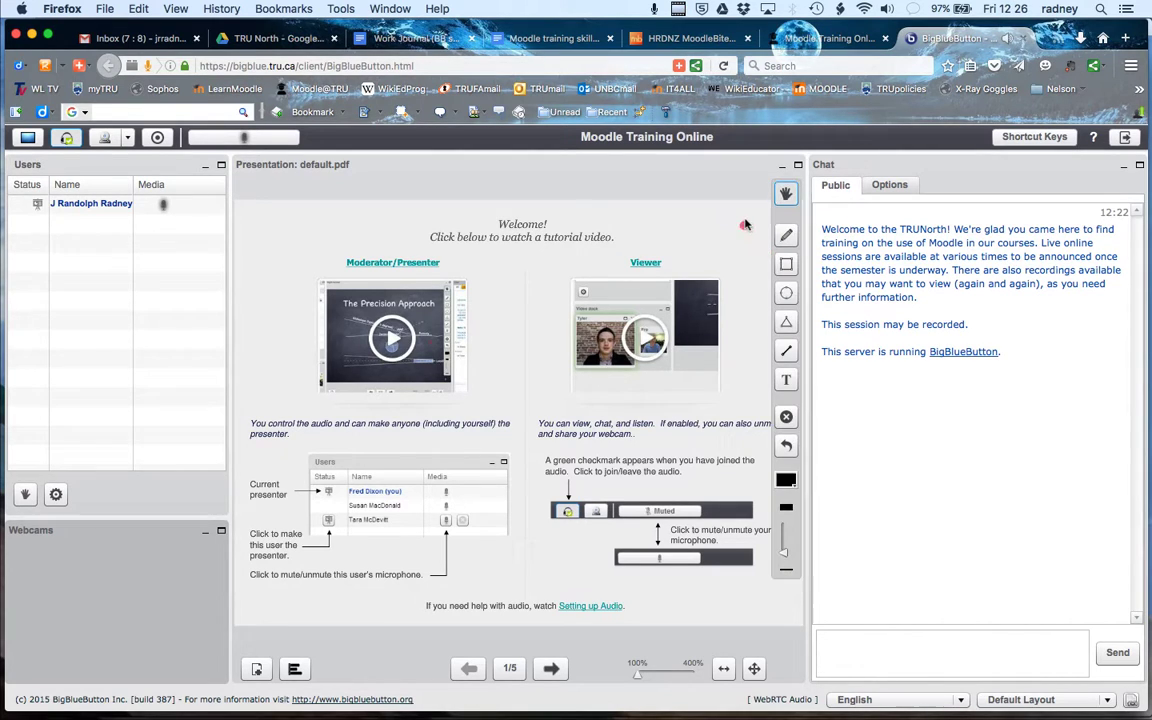
- Close the BigBlueButton conference page and end the session from the Moodle Training Online activity page
click(1022, 38)
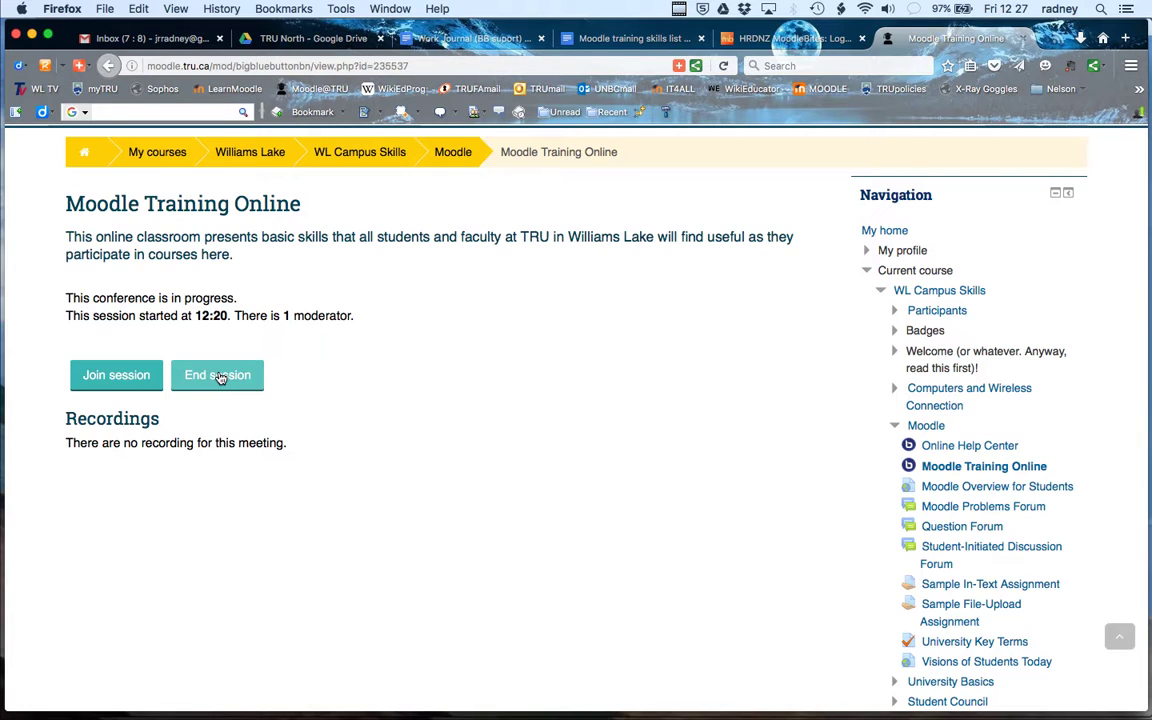
click(220, 376)
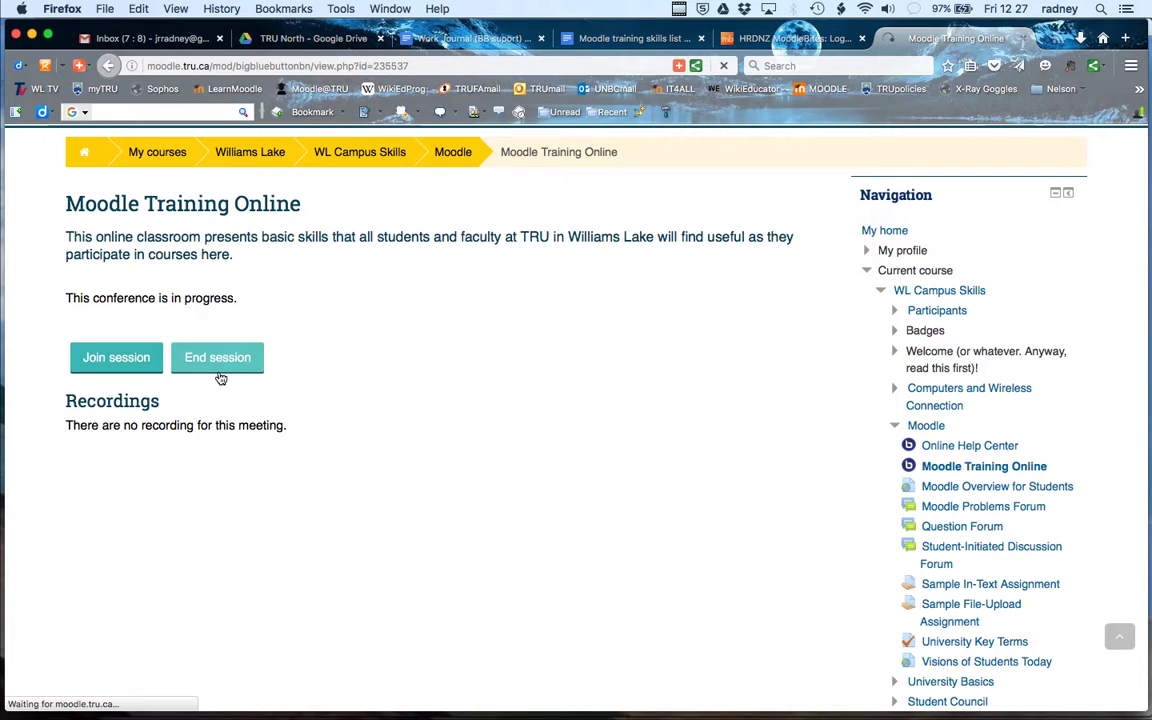